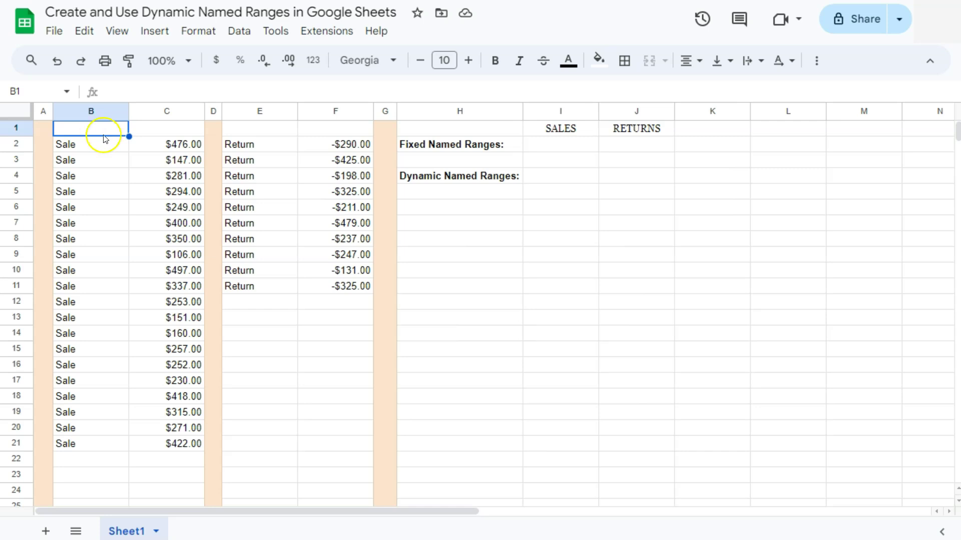
Select the sale amounts C2:C21 and define a named range for them from the cell actions menu
{"action": "left_click", "coordinate": [146, 152]}
{"action": "left_click_drag", "start_coordinate": [146, 153], "coordinate": [164, 446]}
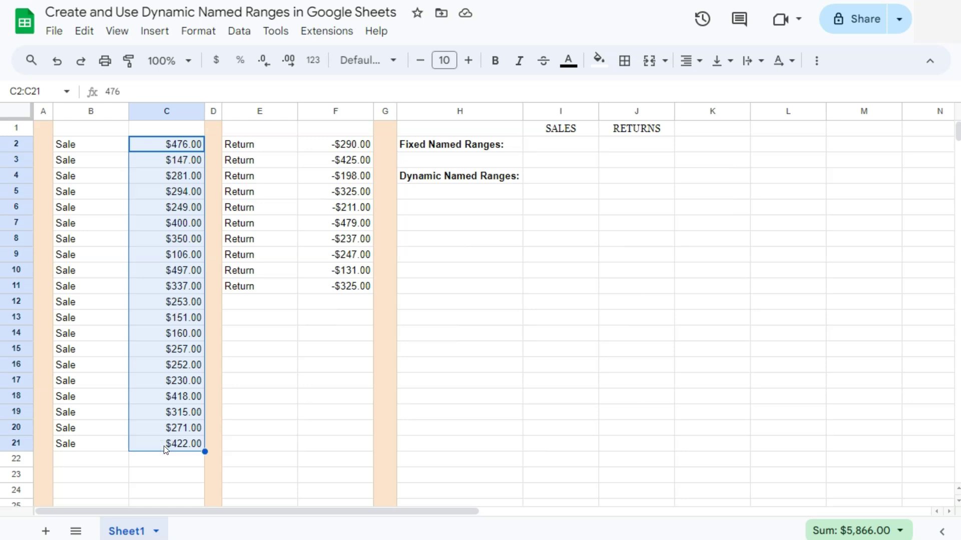
{"action": "right_click", "coordinate": [173, 145]}
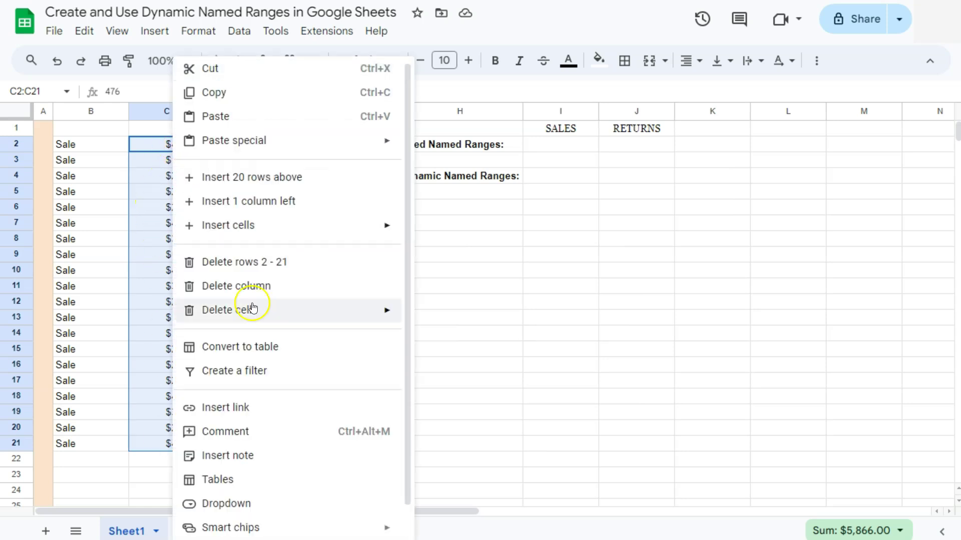
{"action": "scroll", "coordinate": [317, 490], "scroll_direction": "down", "scroll_amount": 1}
{"action": "mouse_move", "coordinate": [247, 532]}
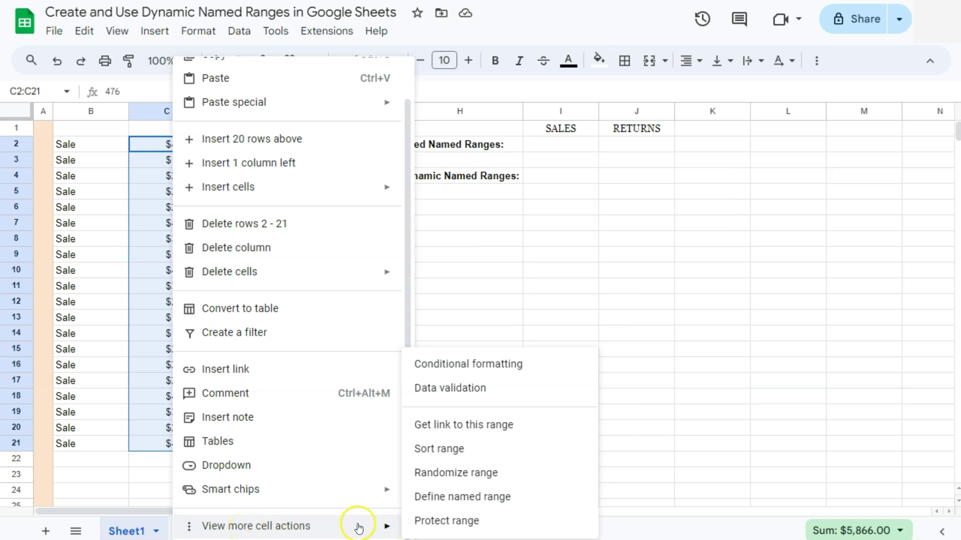
{"action": "left_click", "coordinate": [451, 497]}
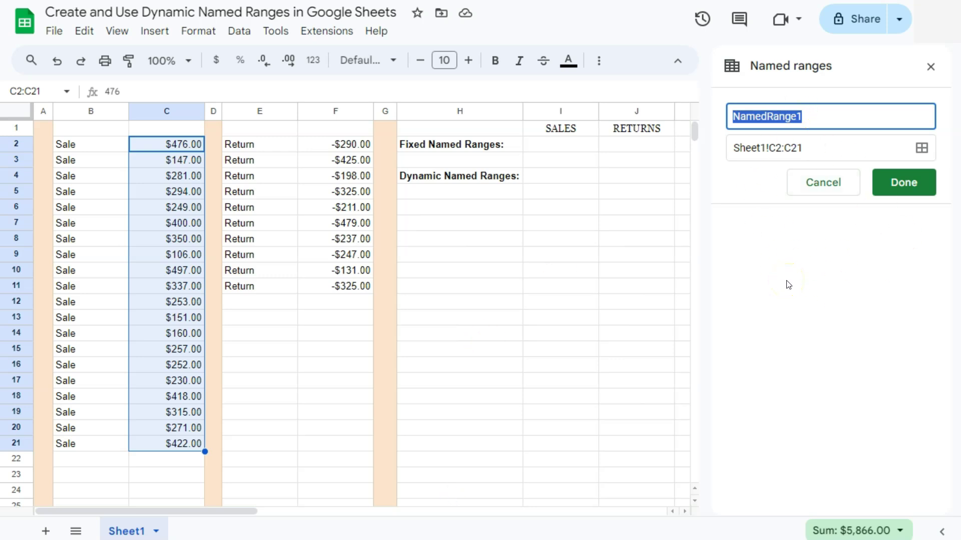
Close the Named ranges panel, then reopen it from the Data menu
{"action": "left_click", "coordinate": [931, 67]}
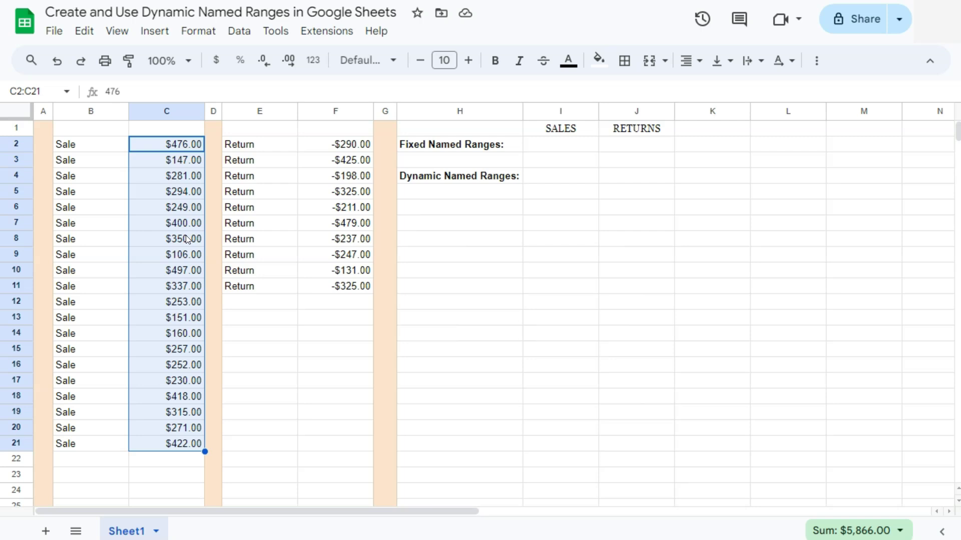
{"action": "left_click", "coordinate": [239, 30]}
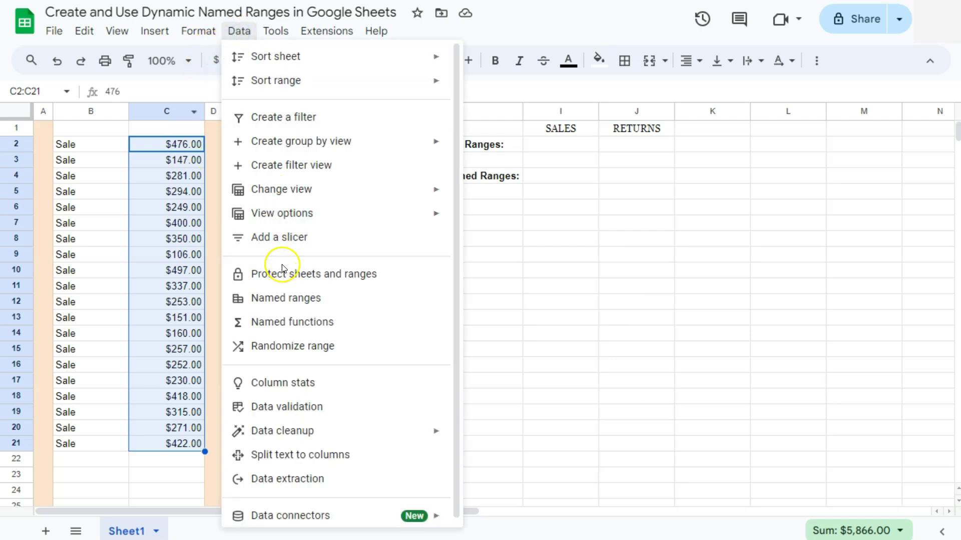
{"action": "left_click", "coordinate": [281, 299]}
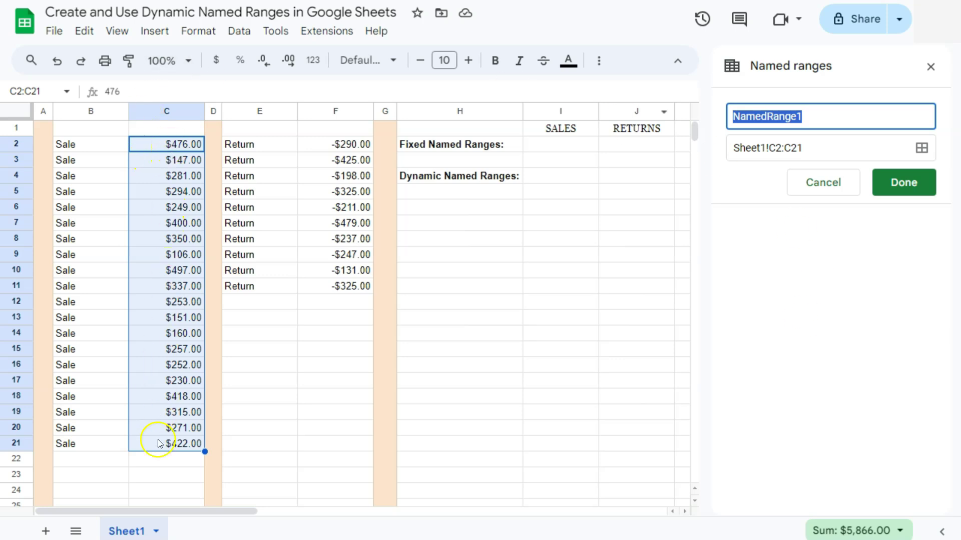
Replace the default name NamedRange1 with SALES for Sheet1!C2:C21
{"action": "left_click_drag", "start_coordinate": [801, 116], "coordinate": [708, 122]}
{"action": "key", "text": "BackSpace"}
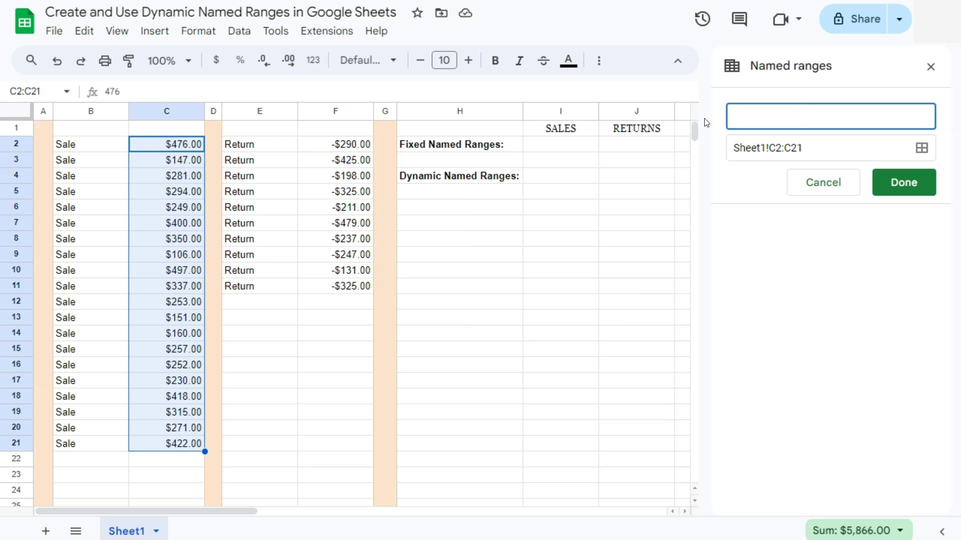
{"action": "type", "text": "SALES"}
{"action": "key", "text": "Return"}
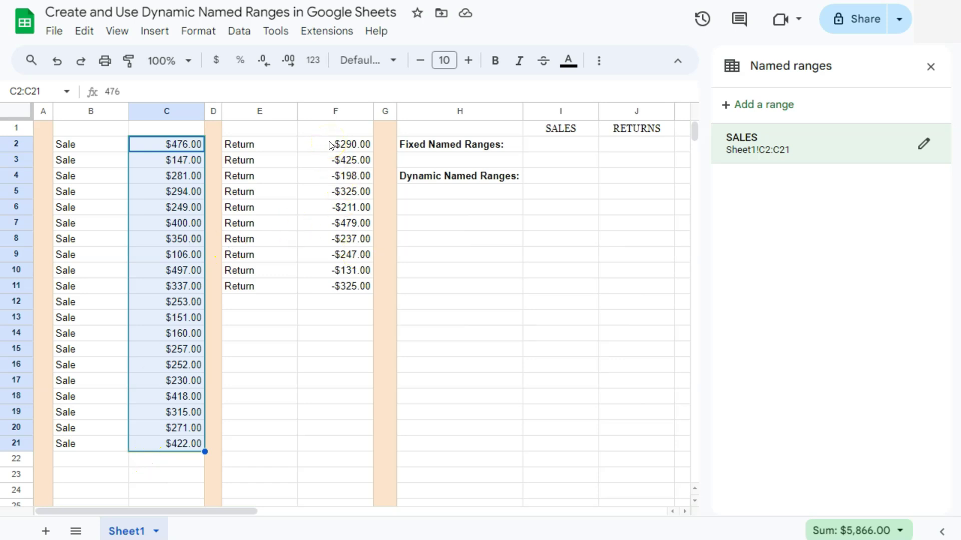
Add a named range RETURNS covering the return amounts F2:F11
{"action": "left_click_drag", "start_coordinate": [329, 145], "coordinate": [330, 283]}
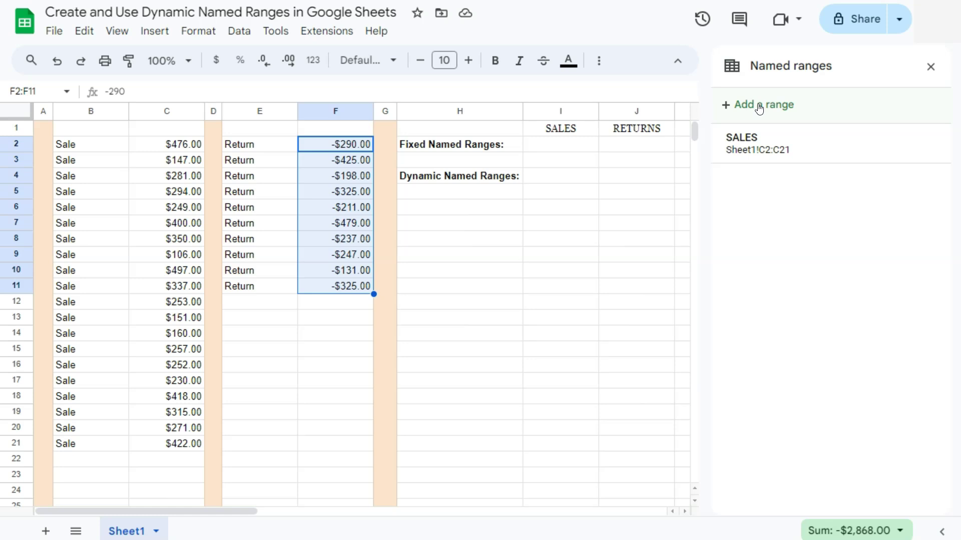
{"action": "mouse_move", "coordinate": [765, 129]}
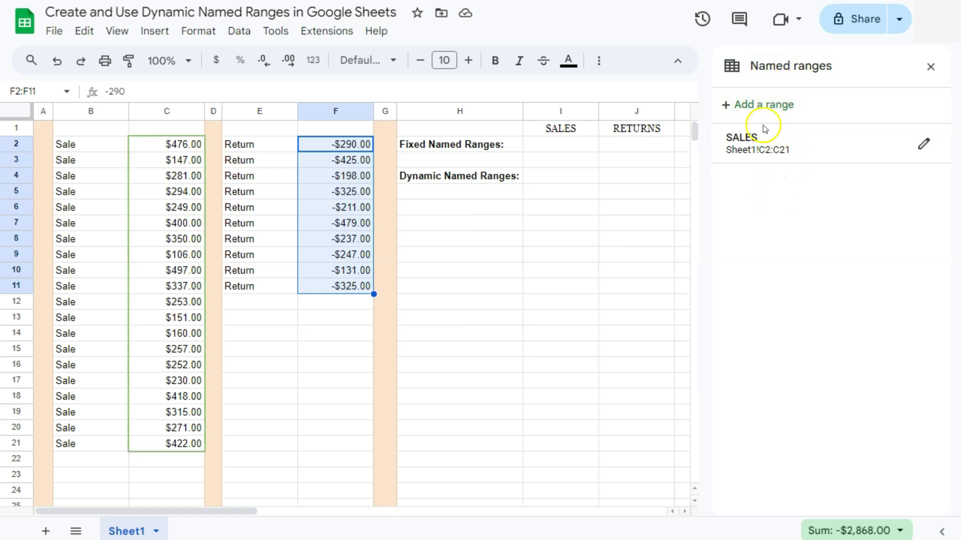
{"action": "left_click", "coordinate": [759, 104]}
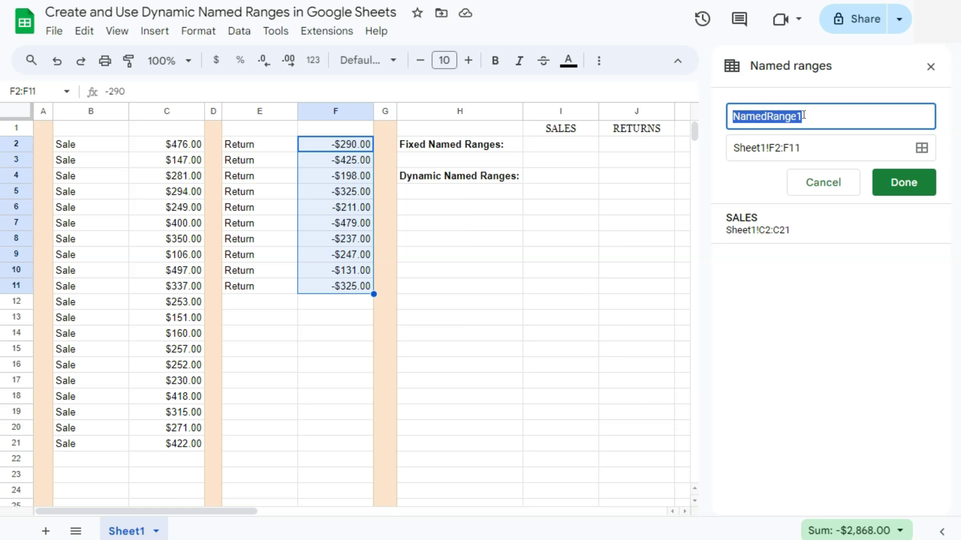
{"action": "key", "text": "BackSpace"}
{"action": "type", "text": "R"}
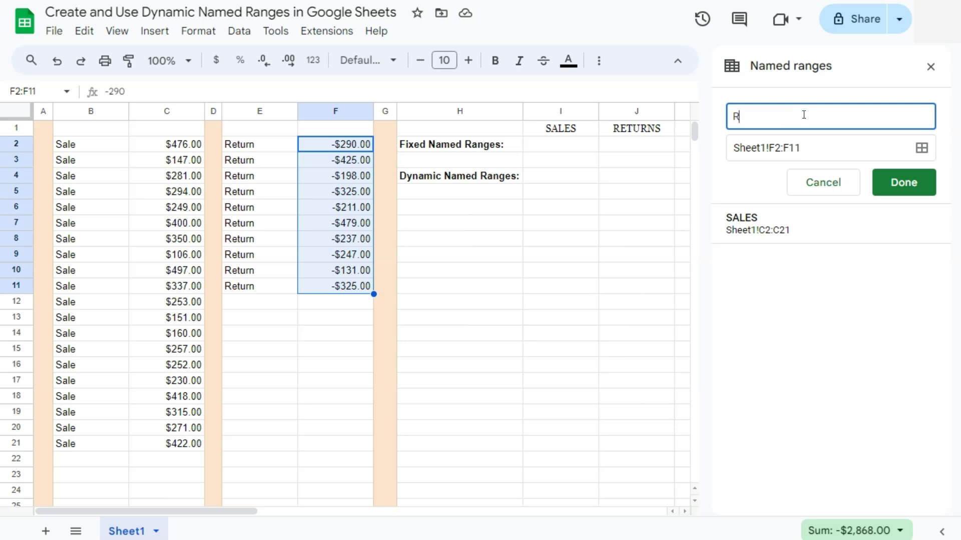
{"action": "type", "text": "ETURNS"}
{"action": "key", "text": "Return"}
{"action": "left_click", "coordinate": [798, 230]}
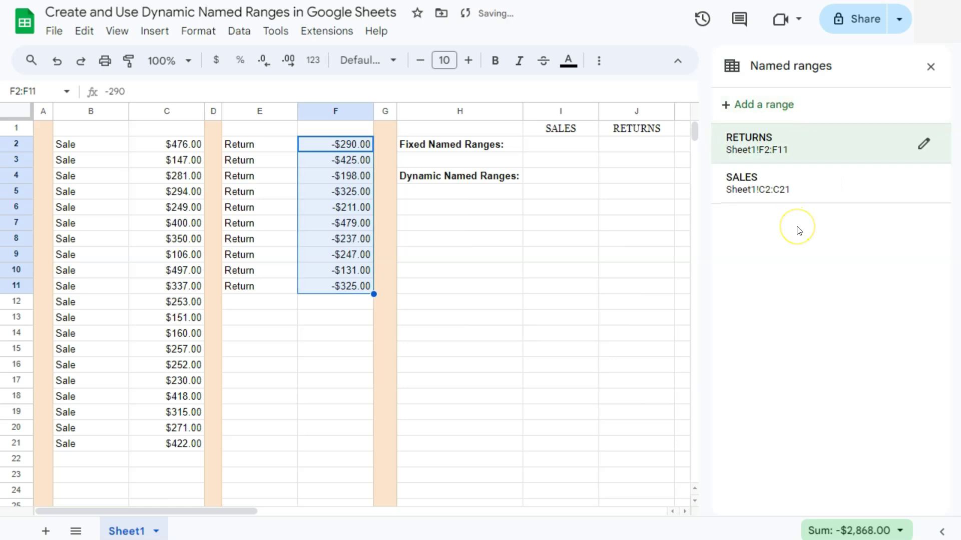
Enter =SUM(SALES) in I2 so it shows a total of $5,866.00
{"action": "left_click", "coordinate": [562, 146]}
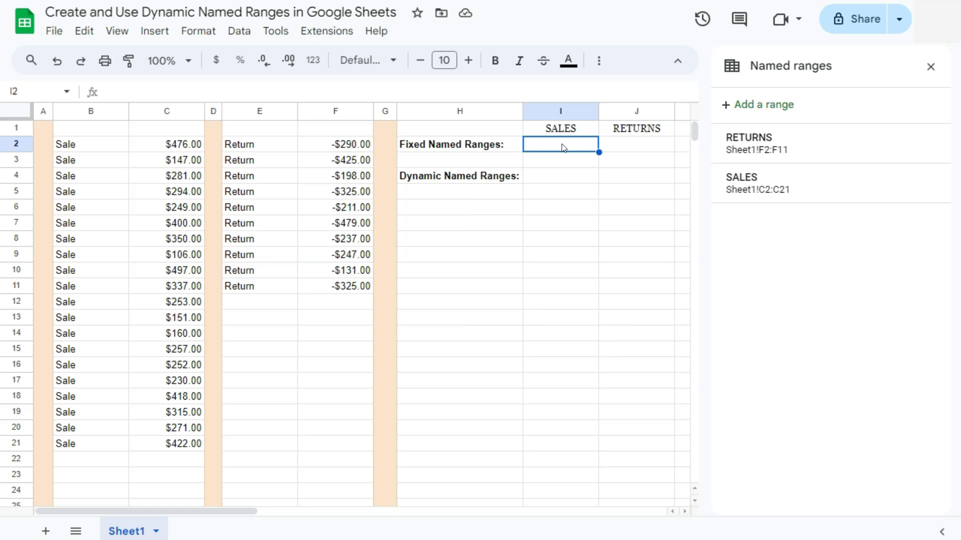
{"action": "type", "text": "=S"}
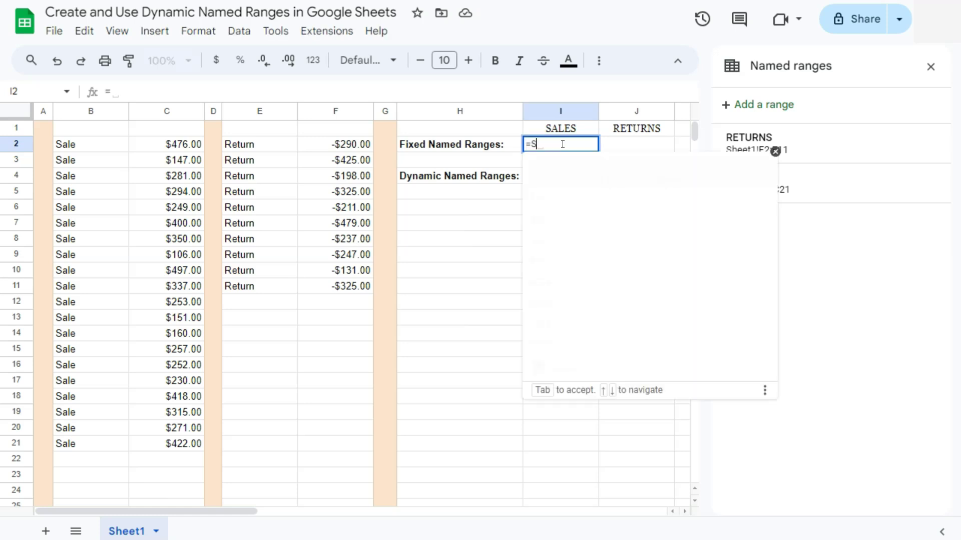
{"action": "left_click", "coordinate": [556, 147]}
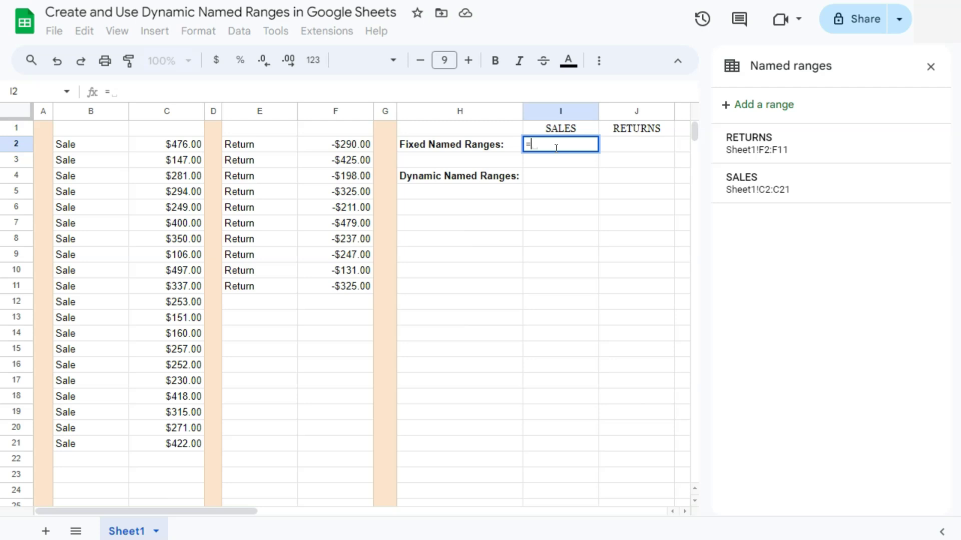
{"action": "key", "text": "Escape"}
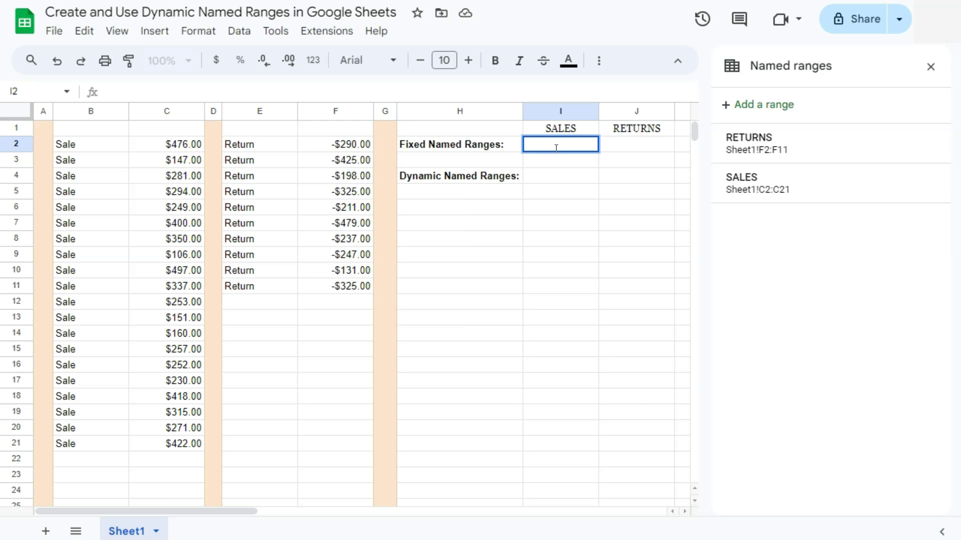
{"action": "type", "text": "=sum"}
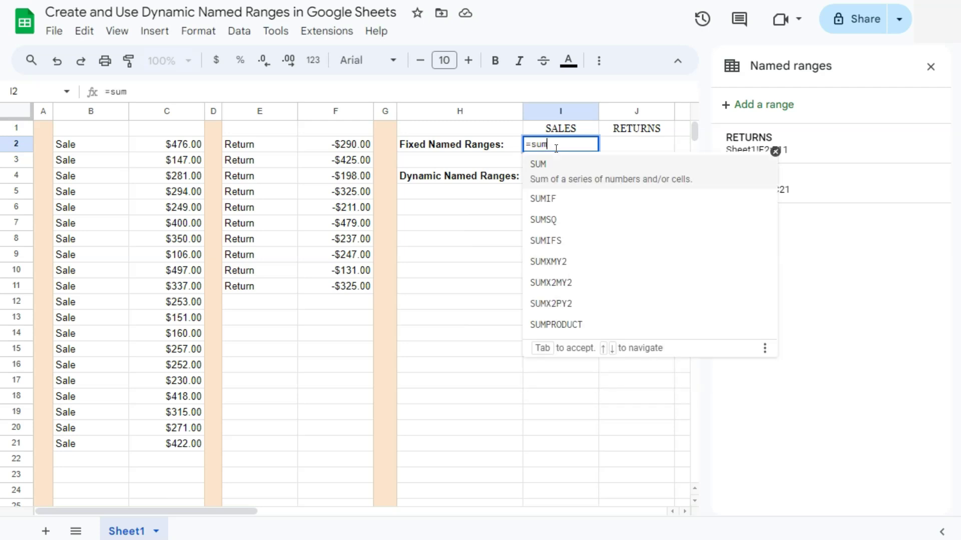
{"action": "left_click", "coordinate": [552, 173]}
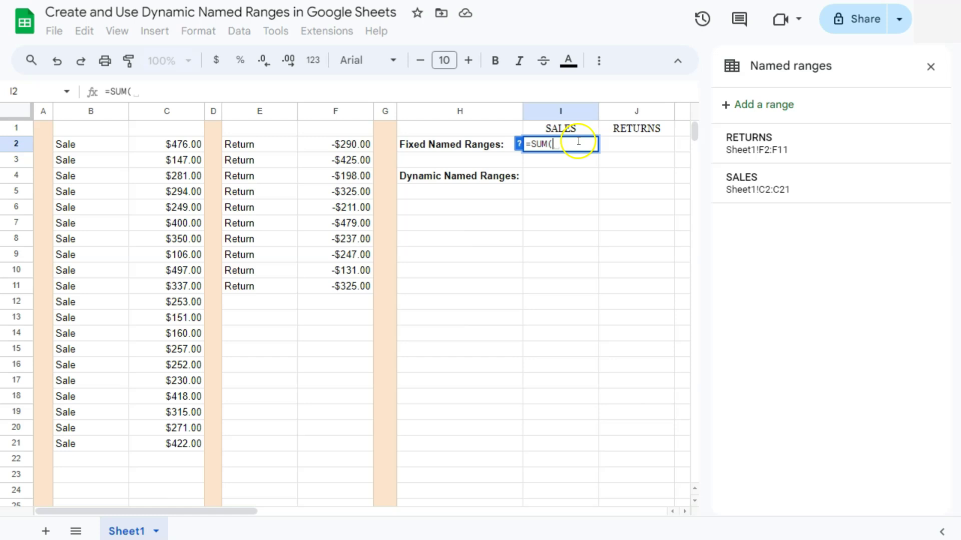
{"action": "type", "text": "sal"}
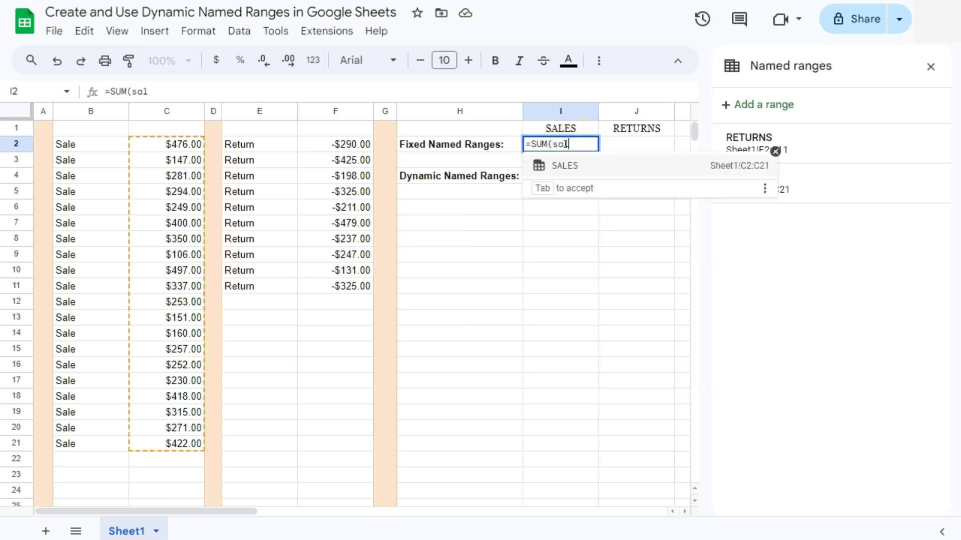
{"action": "left_click", "coordinate": [569, 145]}
{"action": "left_click", "coordinate": [556, 169]}
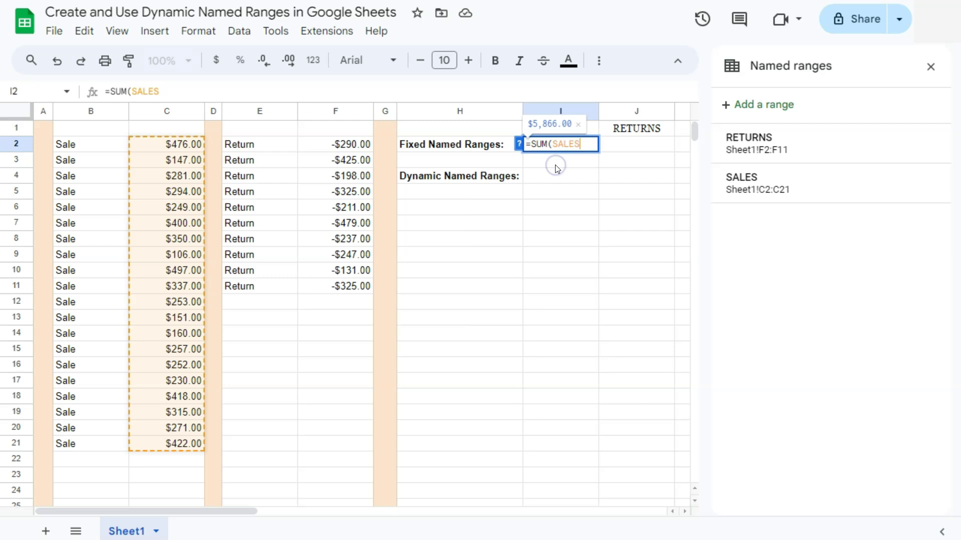
{"action": "key", "text": "Return"}
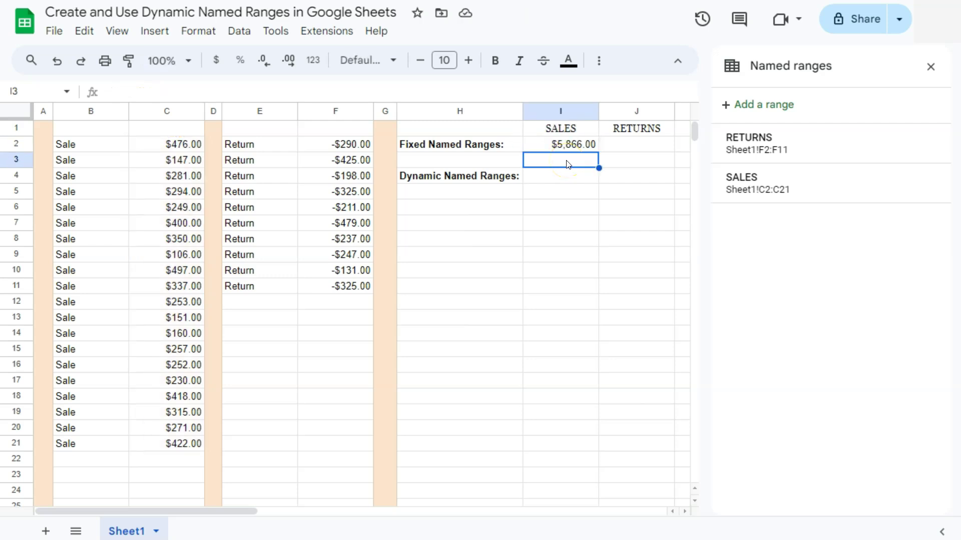
Enter =SUM(RETURNS) in J2 so it shows -$2,868.00
{"action": "left_click", "coordinate": [638, 145]}
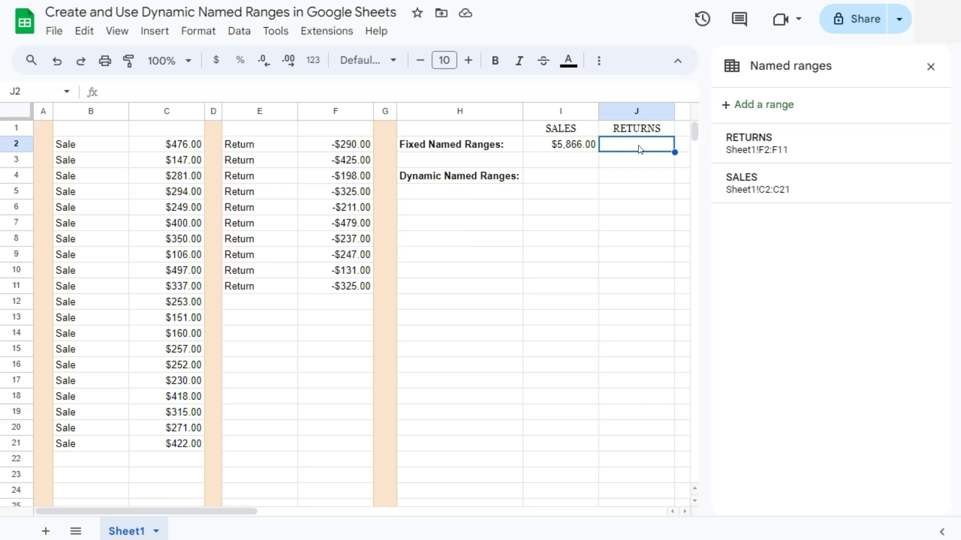
{"action": "type", "text": "=sum"}
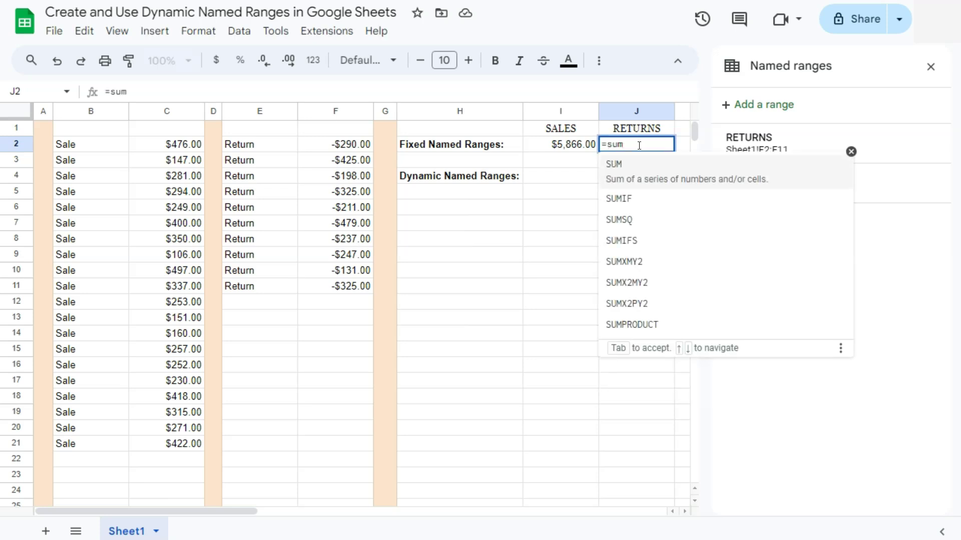
{"action": "key", "text": "Tab"}
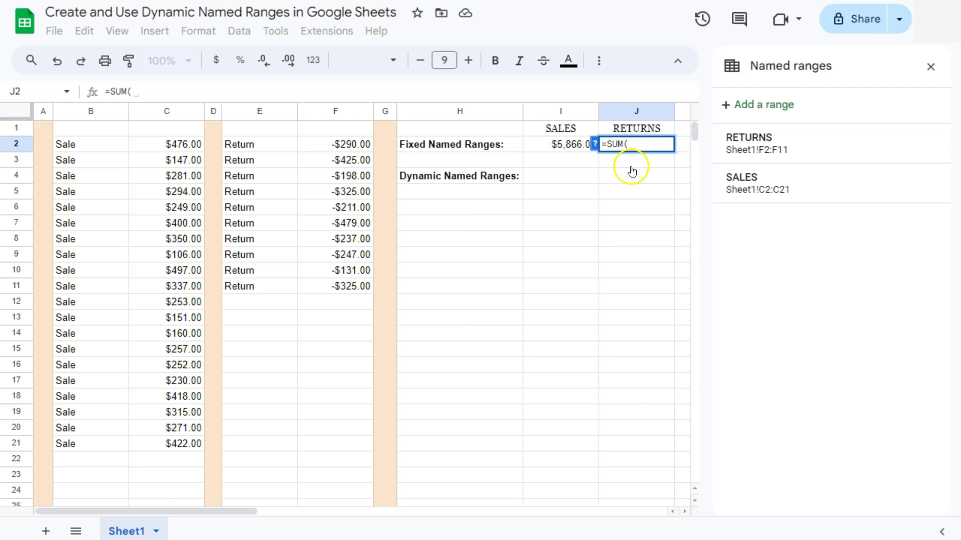
{"action": "type", "text": "retu"}
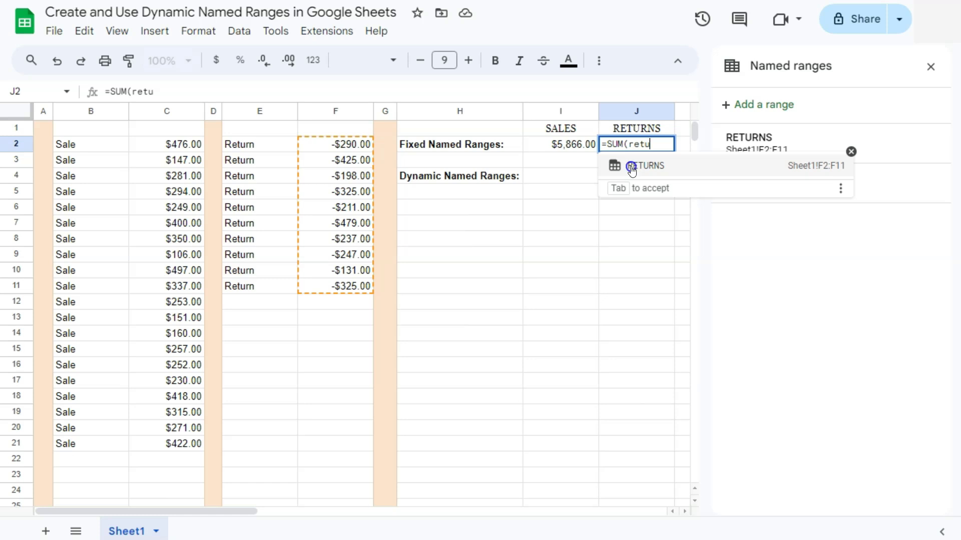
{"action": "left_click", "coordinate": [632, 171]}
{"action": "key", "text": "Return"}
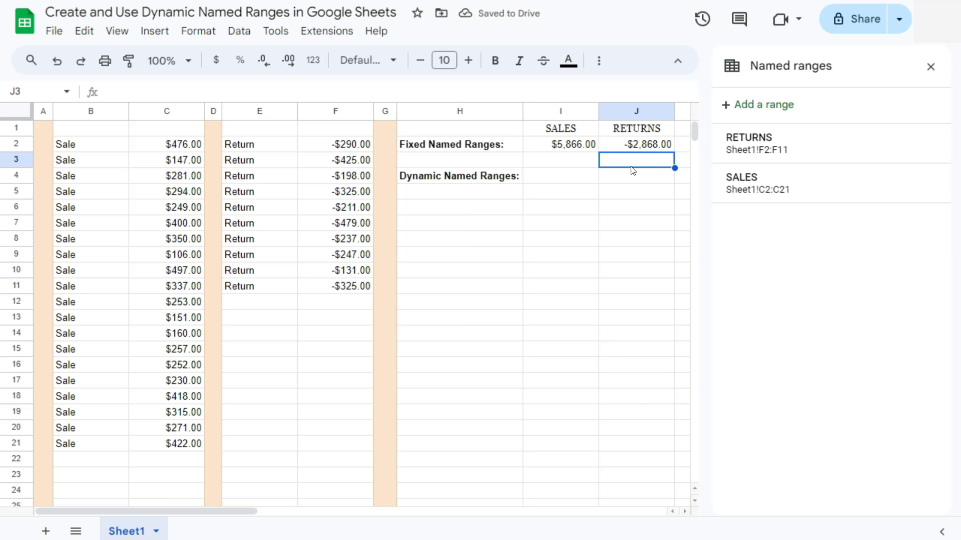
{"action": "left_click", "coordinate": [629, 171]}
Add a new row 22 entry: Sale in B22 with amount 1000 in C22
{"action": "left_click", "coordinate": [66, 458]}
{"action": "type", "text": "Sale"}
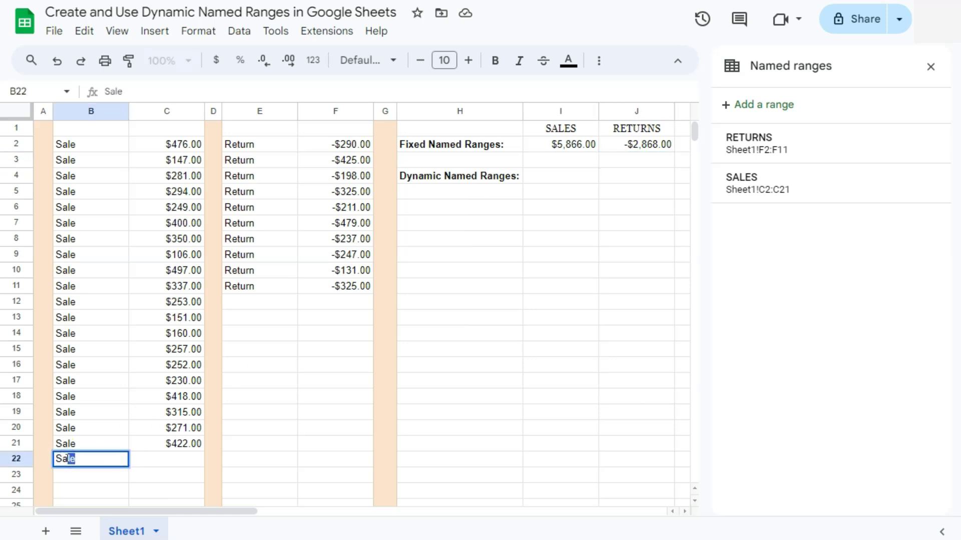
{"action": "key", "text": "Tab"}
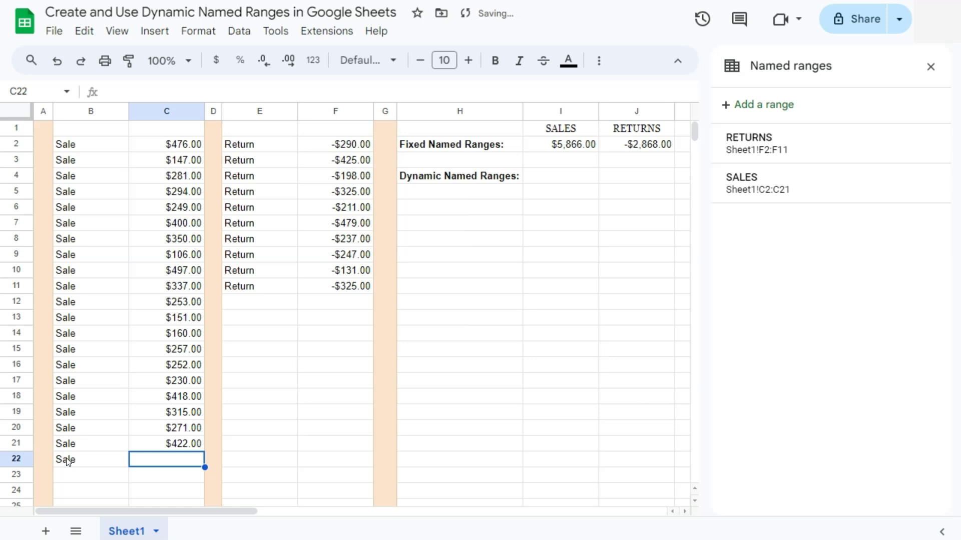
{"action": "type", "text": "1000"}
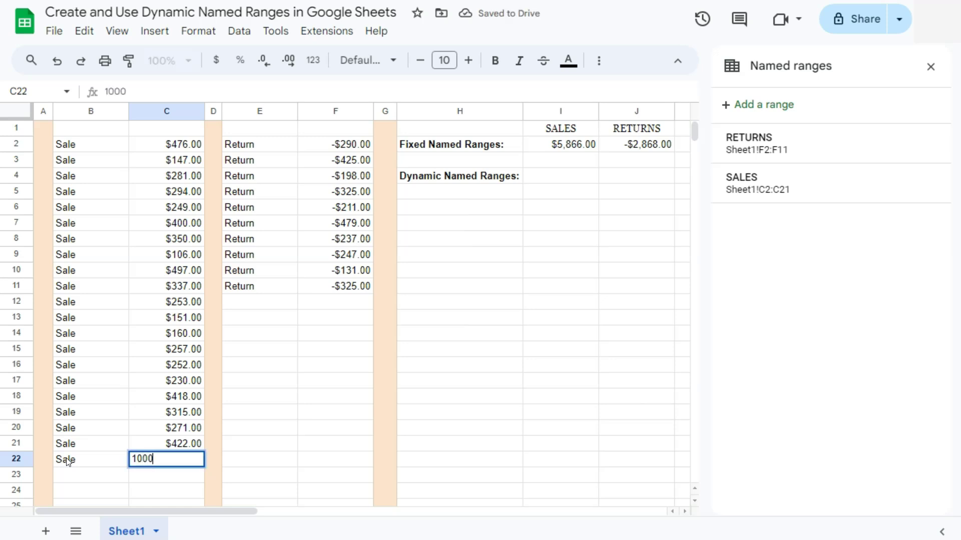
{"action": "key", "text": "Return"}
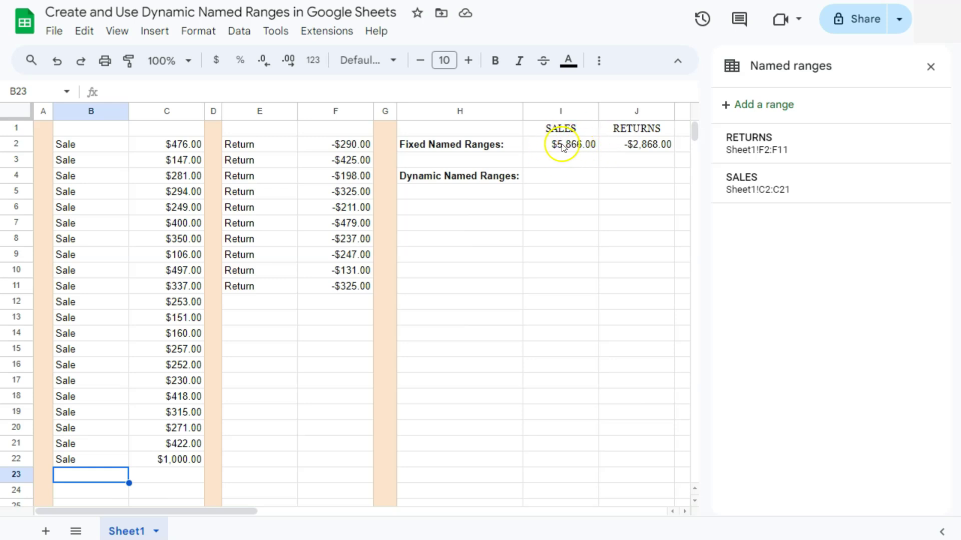
Add a new return in row 12: Return in E12 and -$500 in F12
{"action": "left_click", "coordinate": [259, 305]}
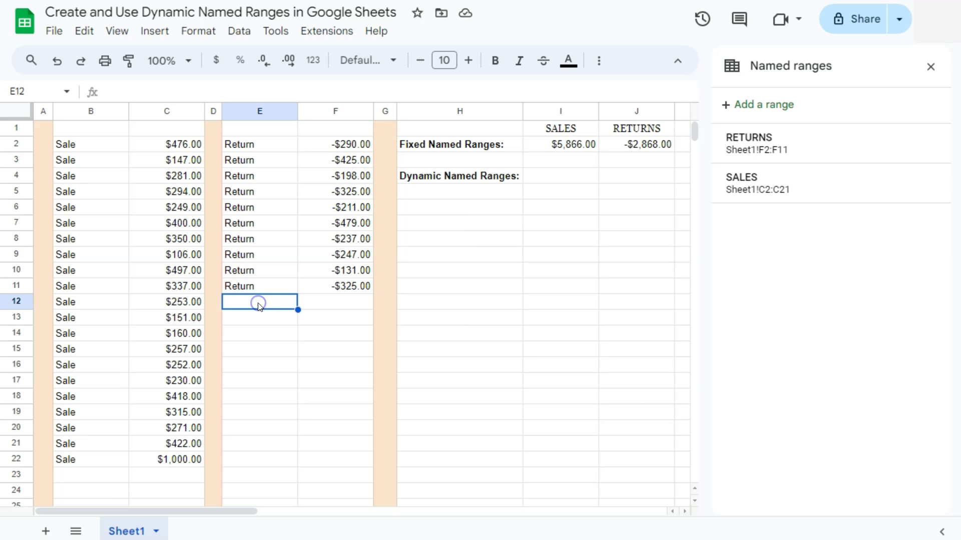
{"action": "double_click", "coordinate": [268, 303]}
{"action": "type", "text": "Return"}
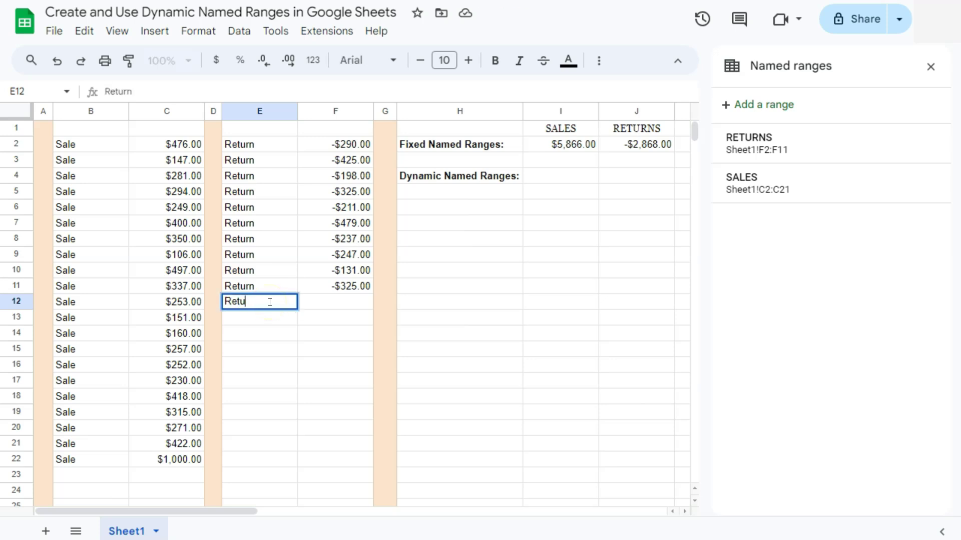
{"action": "left_click", "coordinate": [362, 303]}
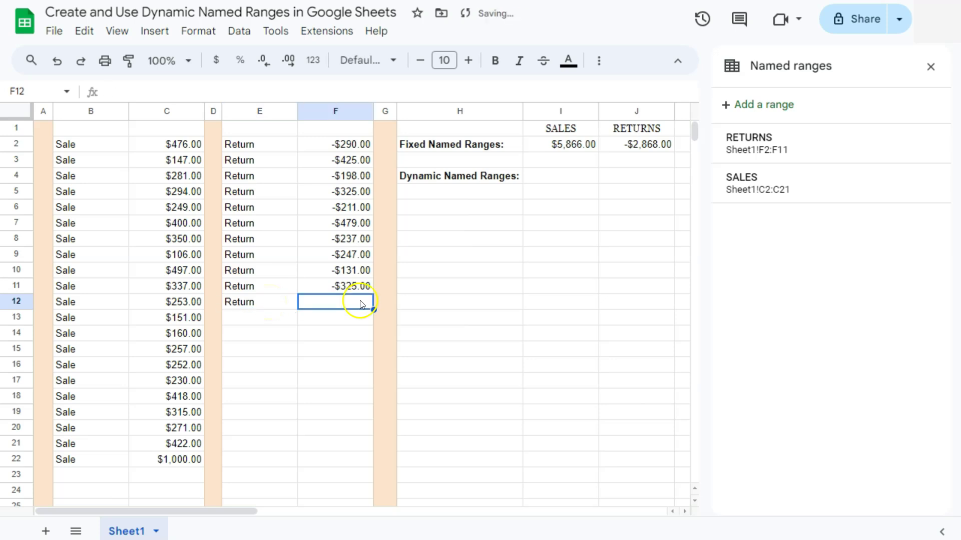
{"action": "double_click", "coordinate": [361, 304]}
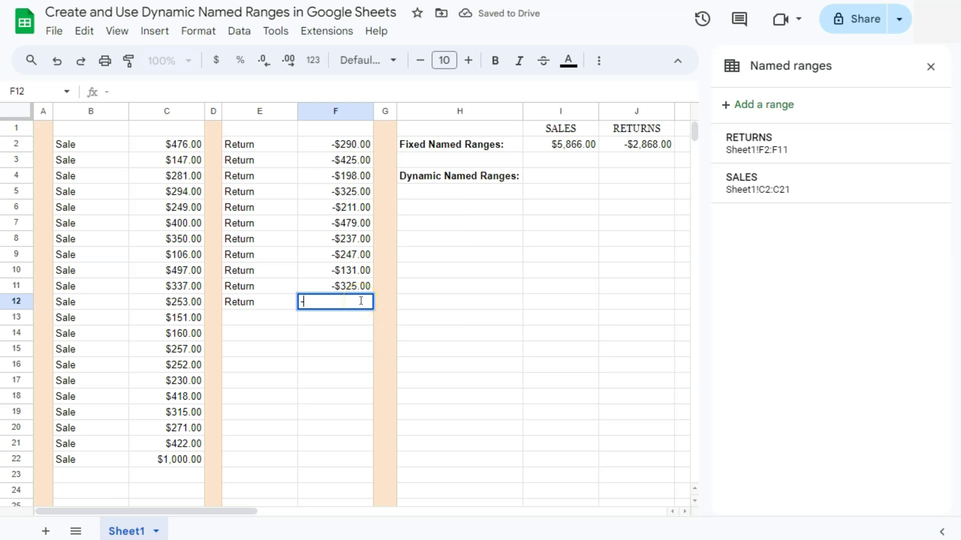
{"action": "type", "text": "-$500"}
{"action": "key", "text": "Return"}
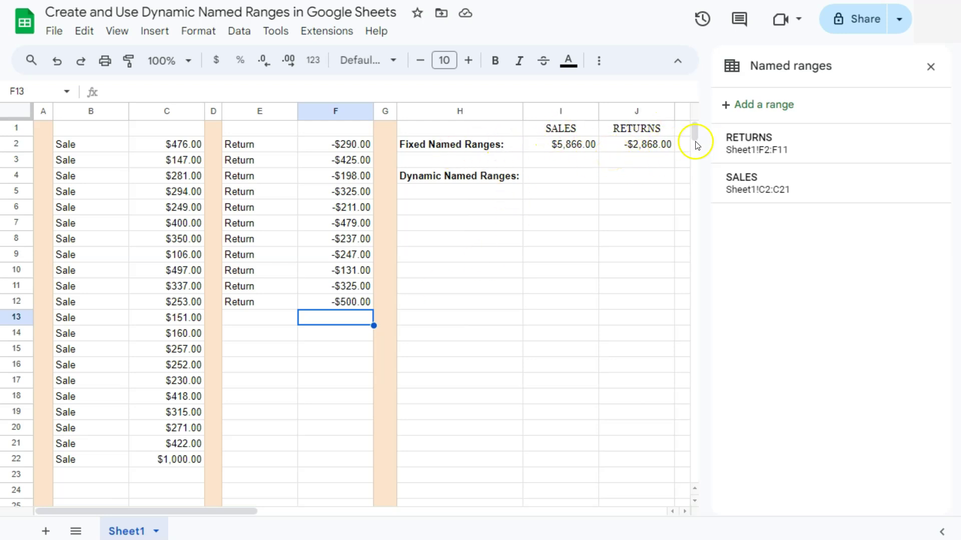
Define a named range SalesDynamic covering all of column C (Sheet1!C:C)
{"action": "mouse_move", "coordinate": [735, 143]}
{"action": "left_click", "coordinate": [152, 112]}
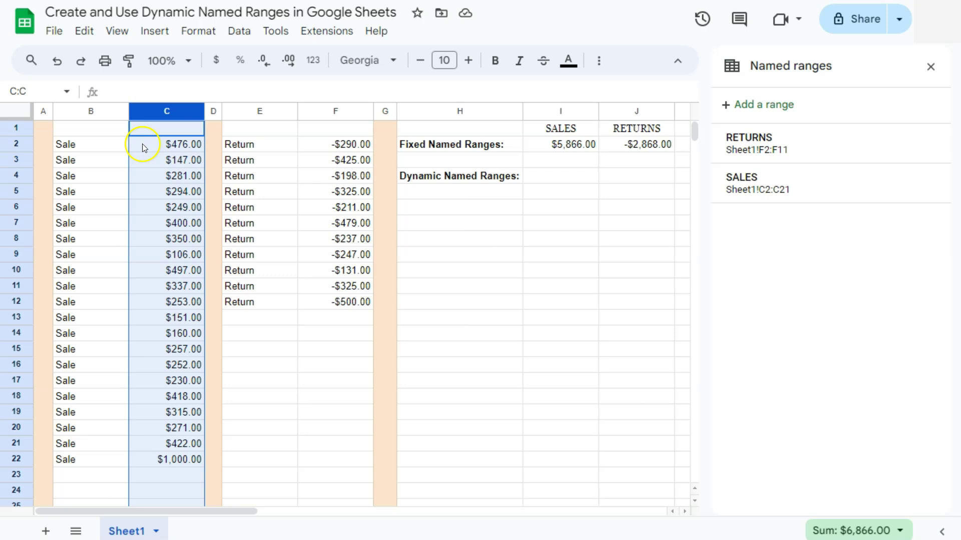
{"action": "left_click", "coordinate": [771, 111]}
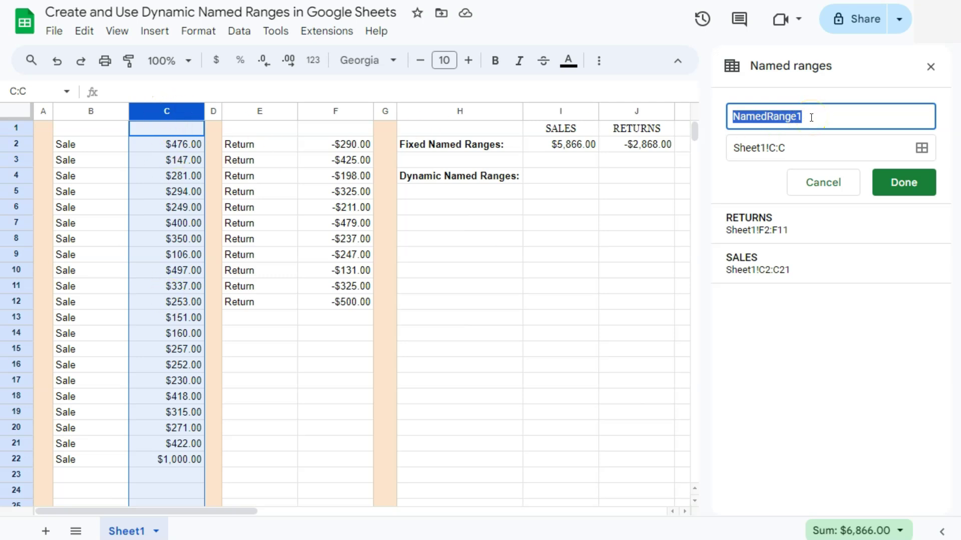
{"action": "type", "text": "Sales"}
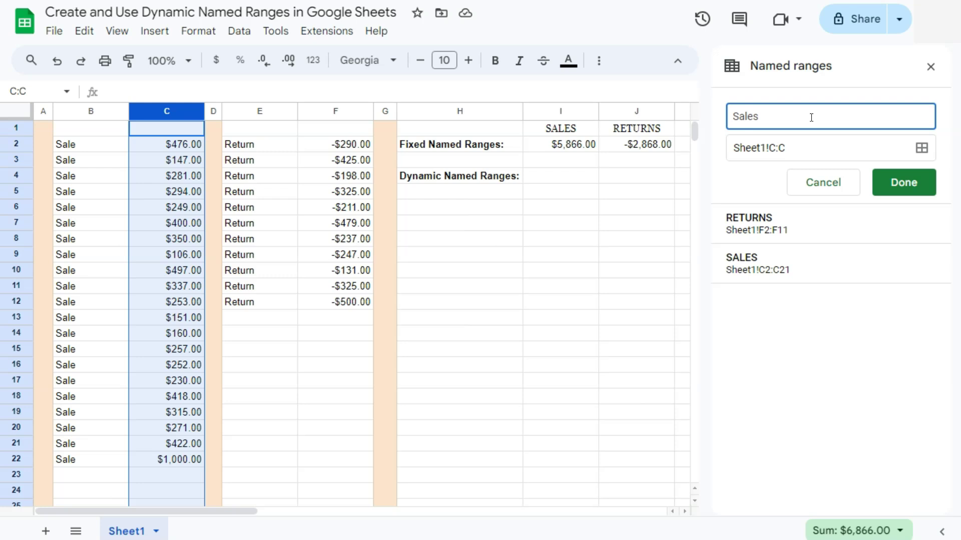
{"action": "type", "text": "Dynamic"}
{"action": "key", "text": "Return"}
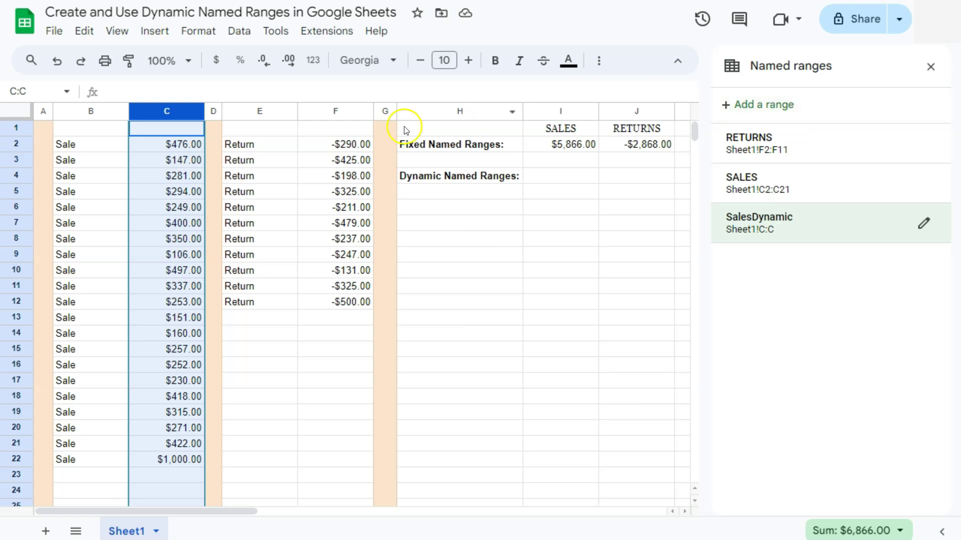
Define a named range ReturnsDynamic covering all of column F (Sheet1!F:F)
{"action": "left_click", "coordinate": [333, 111]}
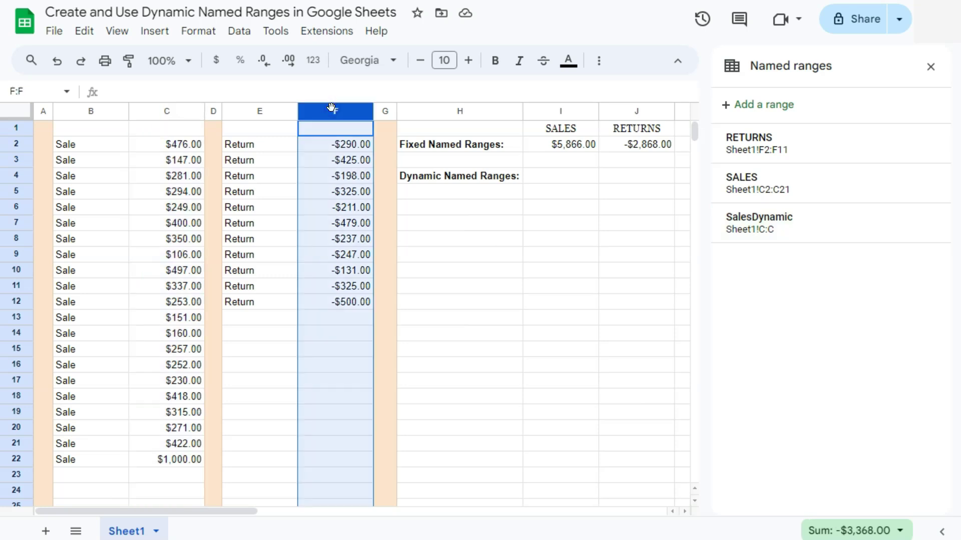
{"action": "left_click", "coordinate": [759, 106]}
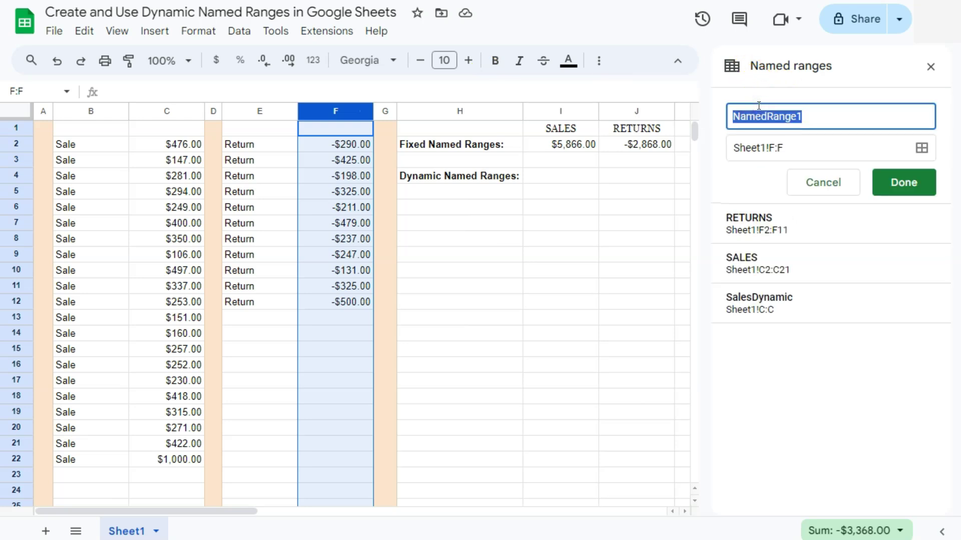
{"action": "type", "text": "Re"}
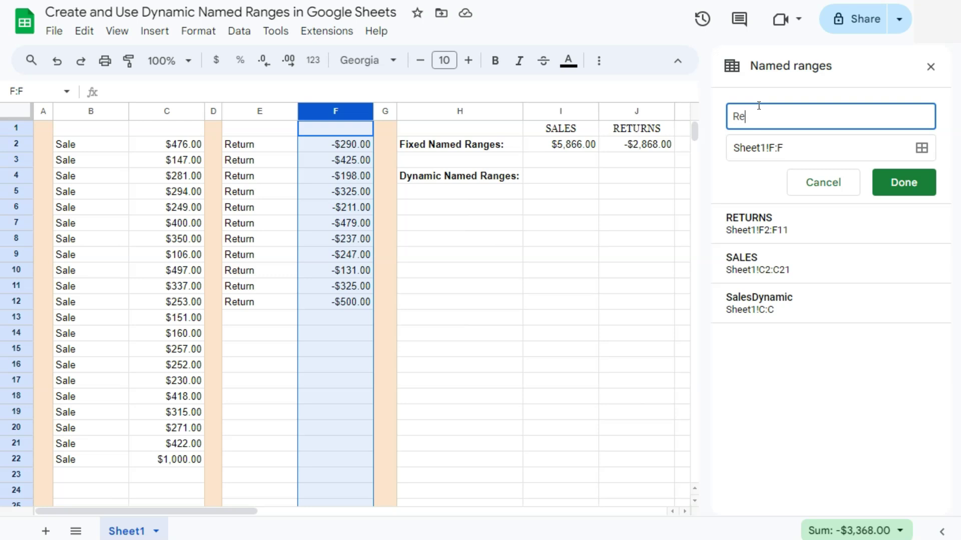
{"action": "type", "text": "turnsDynamic"}
{"action": "key", "text": "Return"}
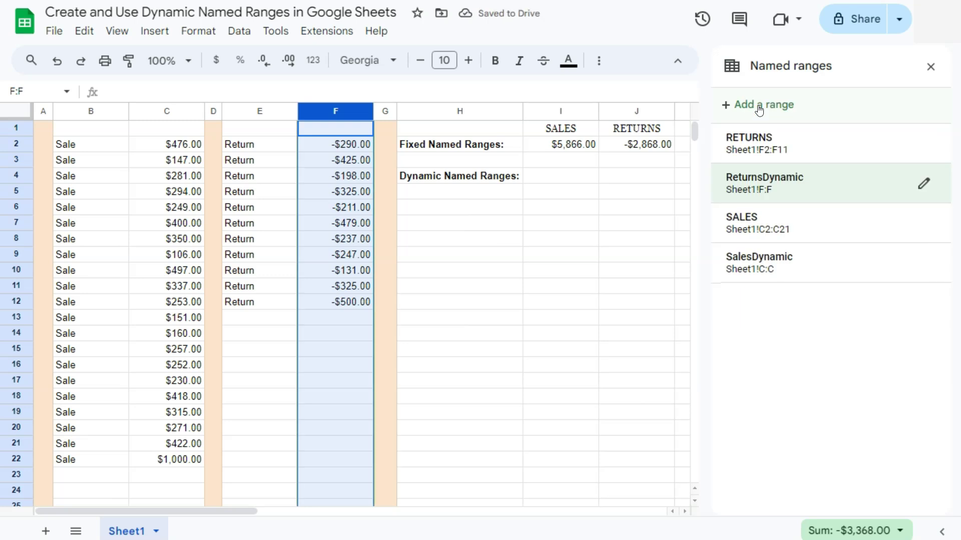
Enter =SUM(SalesDynamic) in I4, giving $6,866.00 including the new $1,000 sale
{"action": "left_click", "coordinate": [571, 176]}
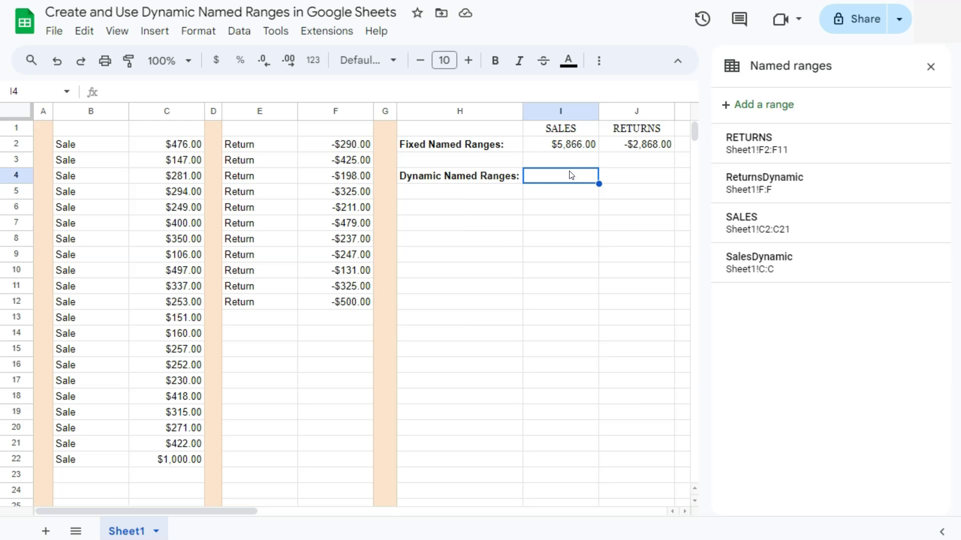
{"action": "type", "text": "="}
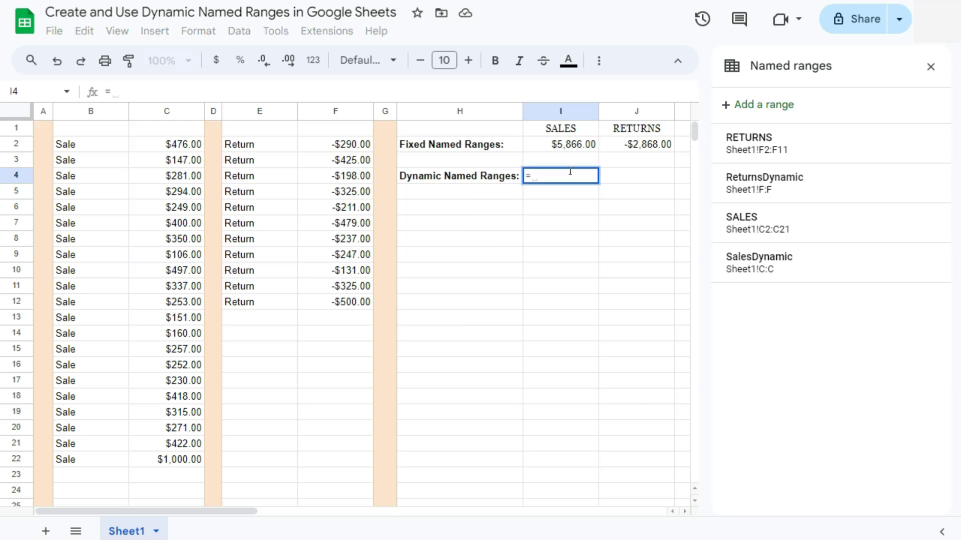
{"action": "type", "text": "SUM"}
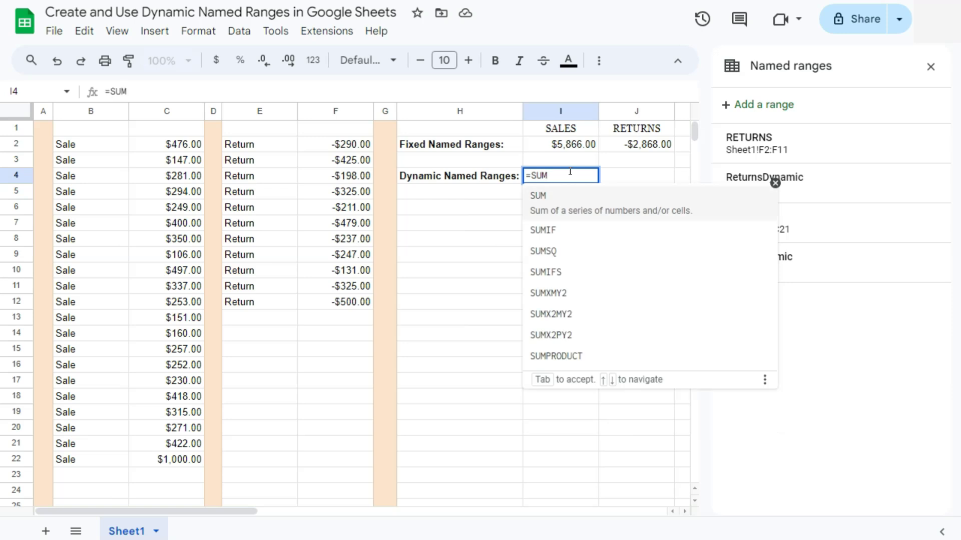
{"action": "type", "text": "(sal"}
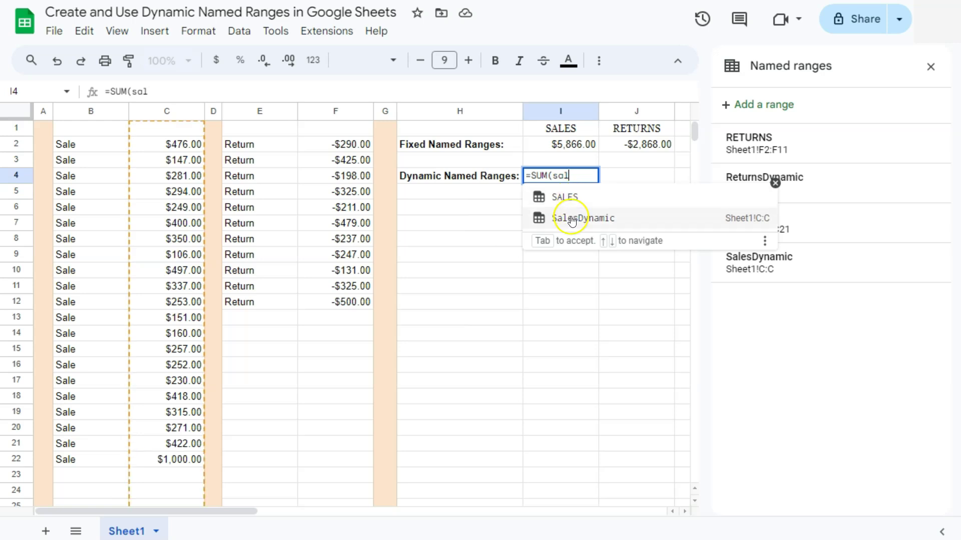
{"action": "left_click", "coordinate": [572, 221]}
{"action": "key", "text": "Return"}
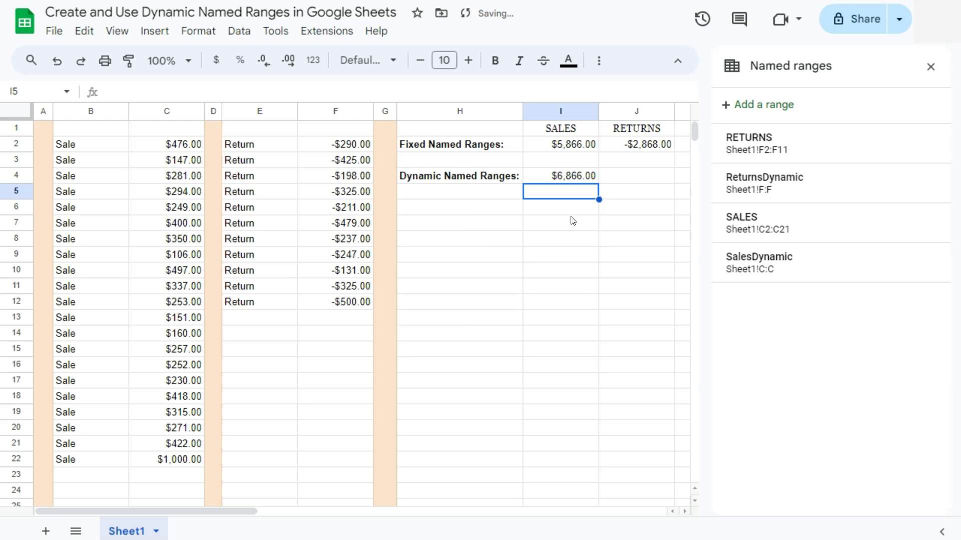
{"action": "left_click", "coordinate": [555, 219]}
Enter a 2000 sale in C23, then check the SalesDynamic range in the Named ranges panel
{"action": "left_click", "coordinate": [181, 476]}
{"action": "type", "text": "2000"}
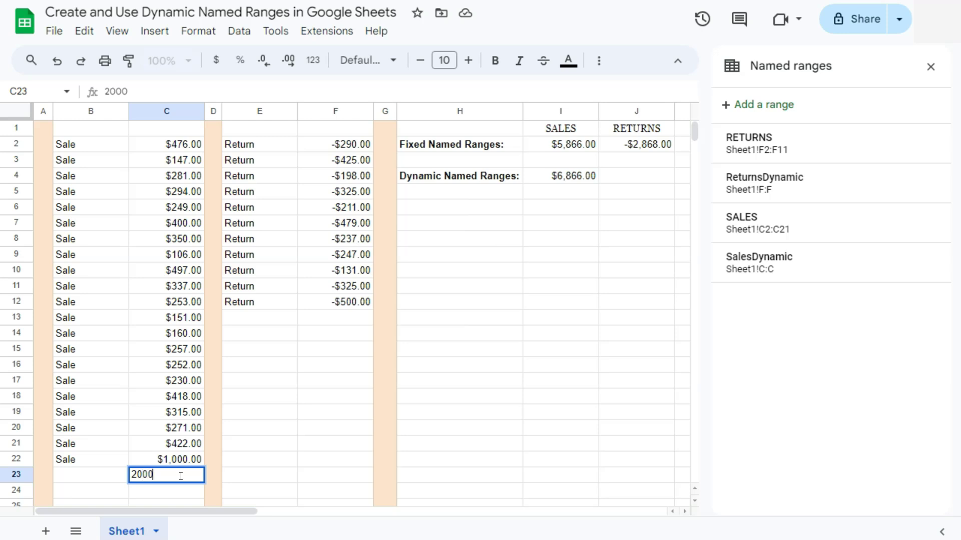
{"action": "key", "text": "Return"}
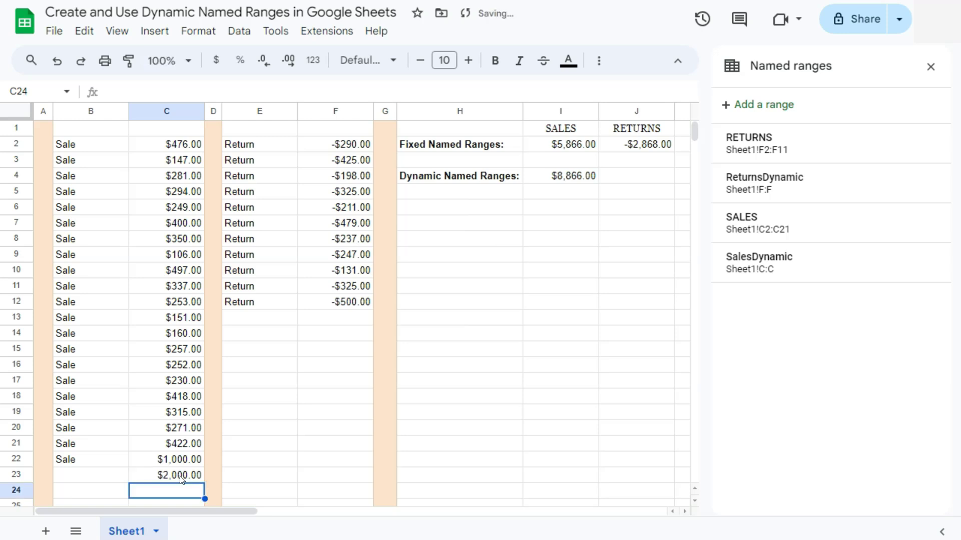
{"action": "mouse_move", "coordinate": [759, 260]}
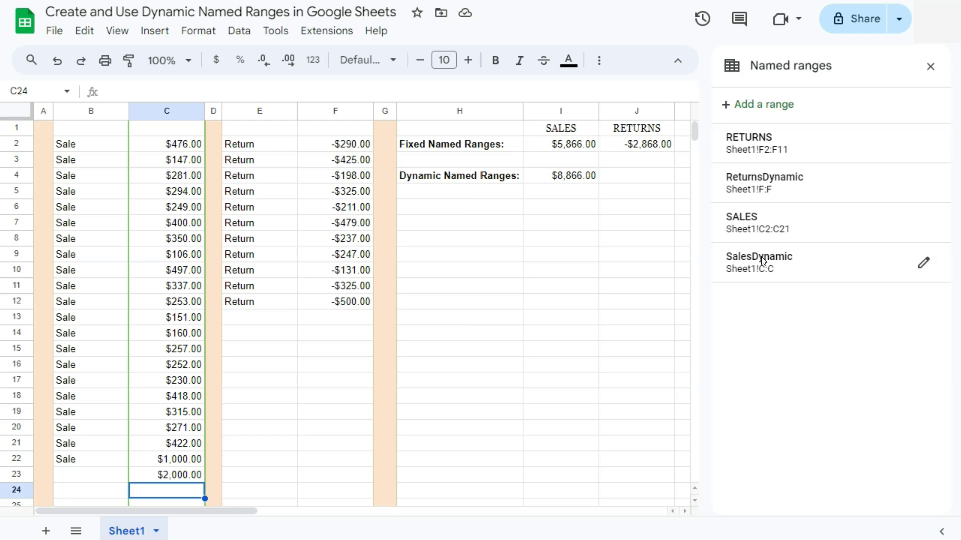
{"action": "left_click", "coordinate": [753, 258]}
Enter =SUM(ReturnsDynamic) in J4 for the dynamic returns total
{"action": "left_click", "coordinate": [634, 177]}
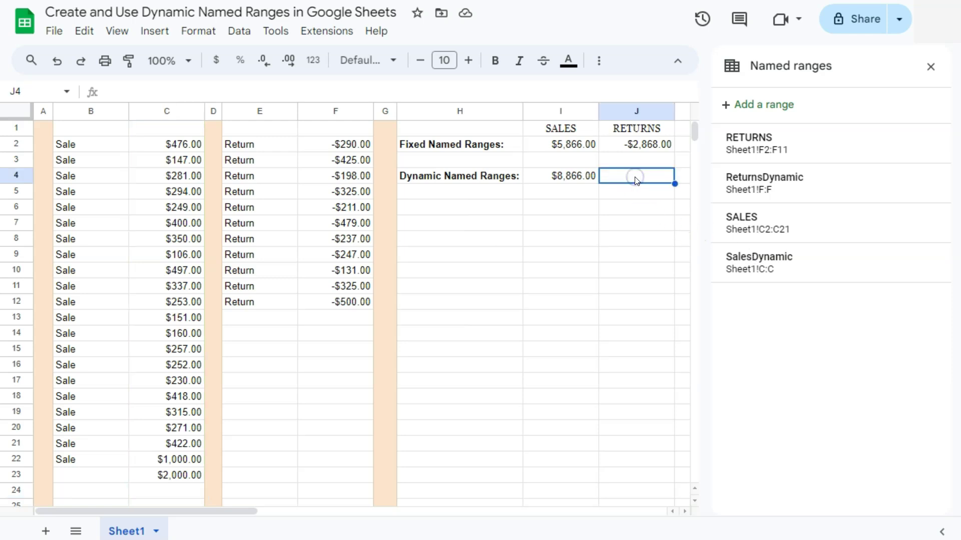
{"action": "type", "text": "=sum"}
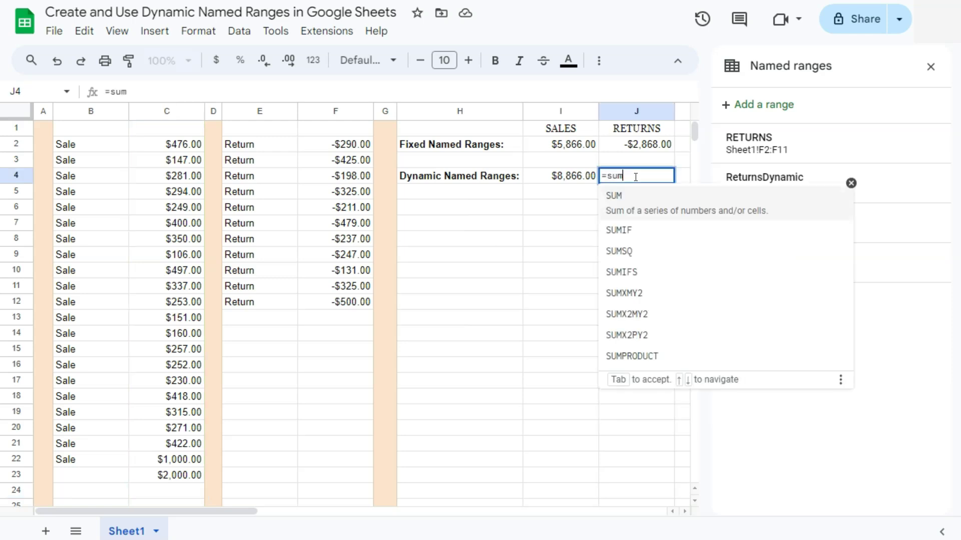
{"action": "left_click", "coordinate": [646, 205]}
{"action": "type", "text": "retu"}
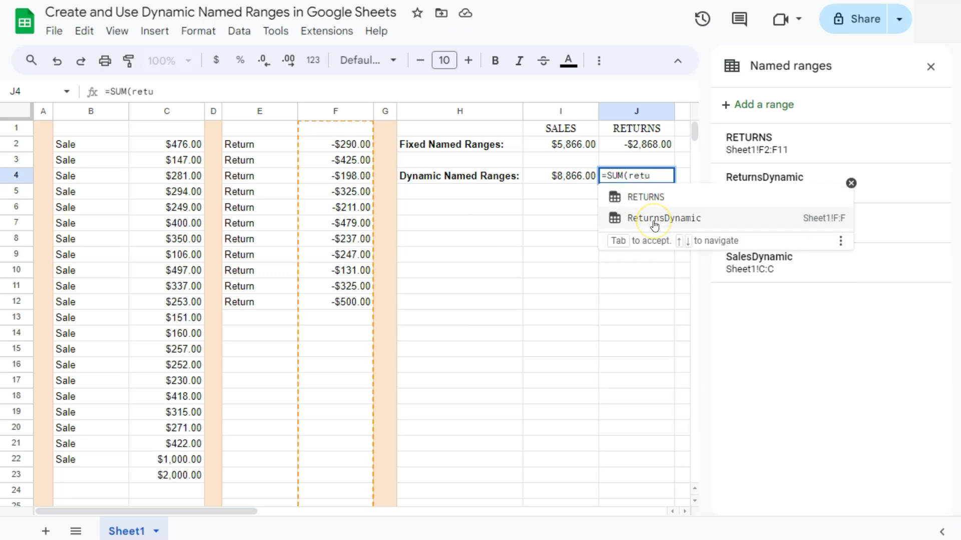
{"action": "left_click", "coordinate": [655, 219]}
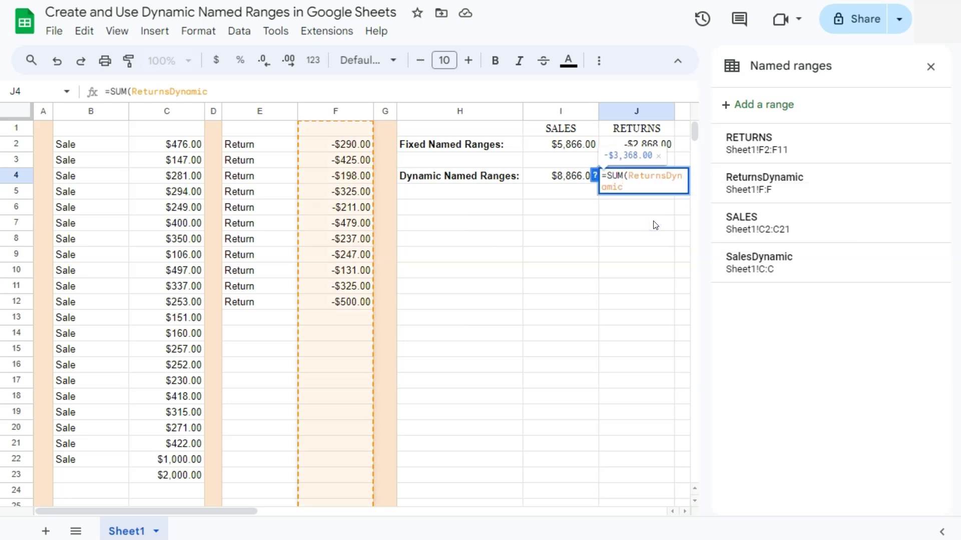
{"action": "key", "text": "Return"}
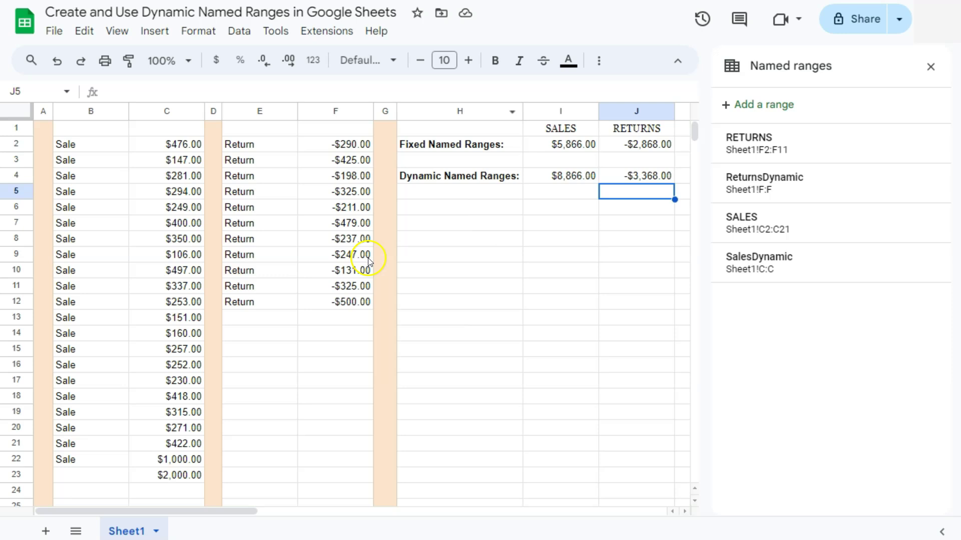
Enter a -$1,000 return in F13, then check the returns total formula in J4
{"action": "left_click", "coordinate": [340, 318]}
{"action": "type", "text": "-$1,000"}
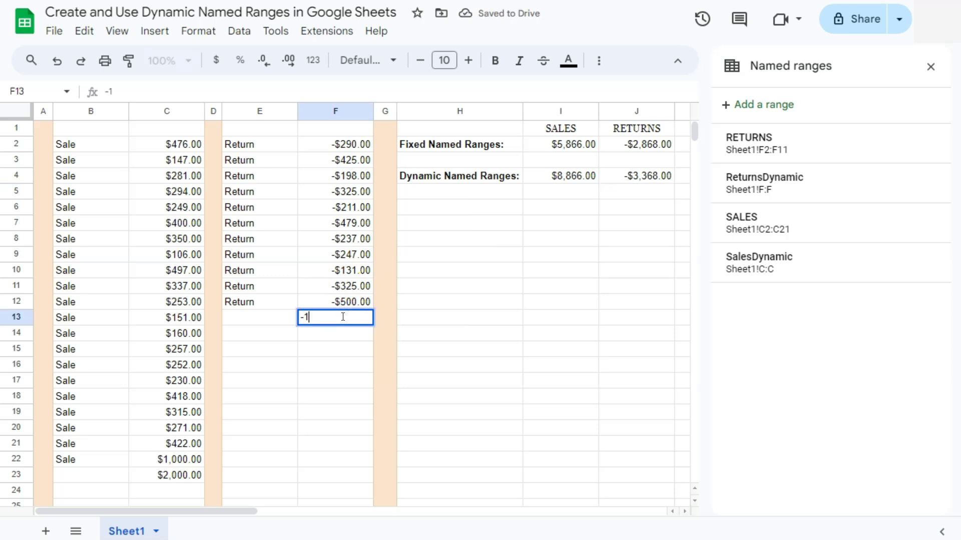
{"action": "key", "text": "Return"}
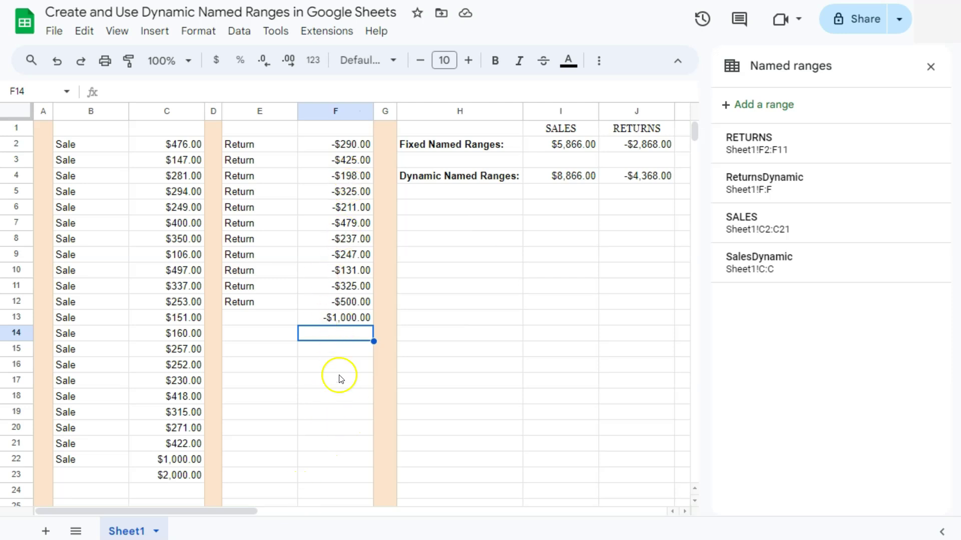
{"action": "left_click", "coordinate": [641, 185]}
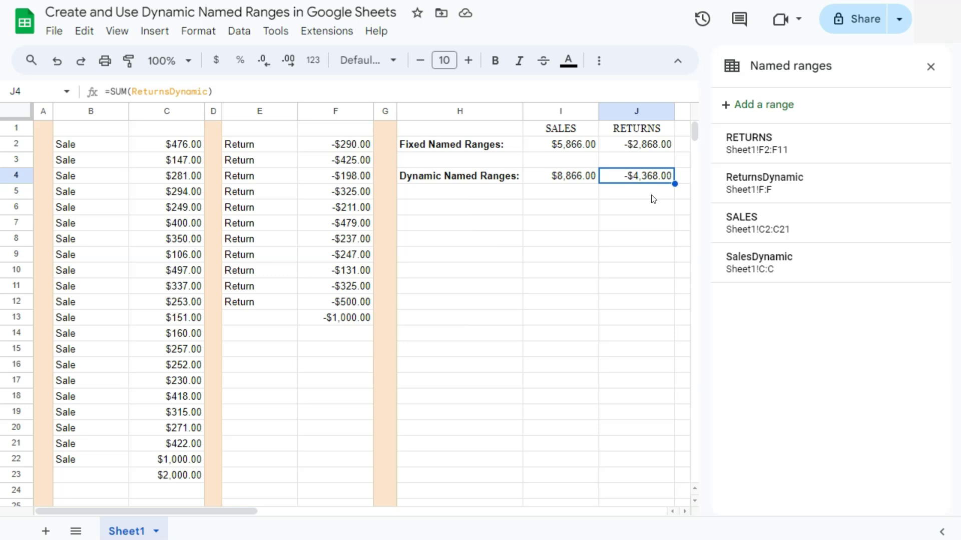